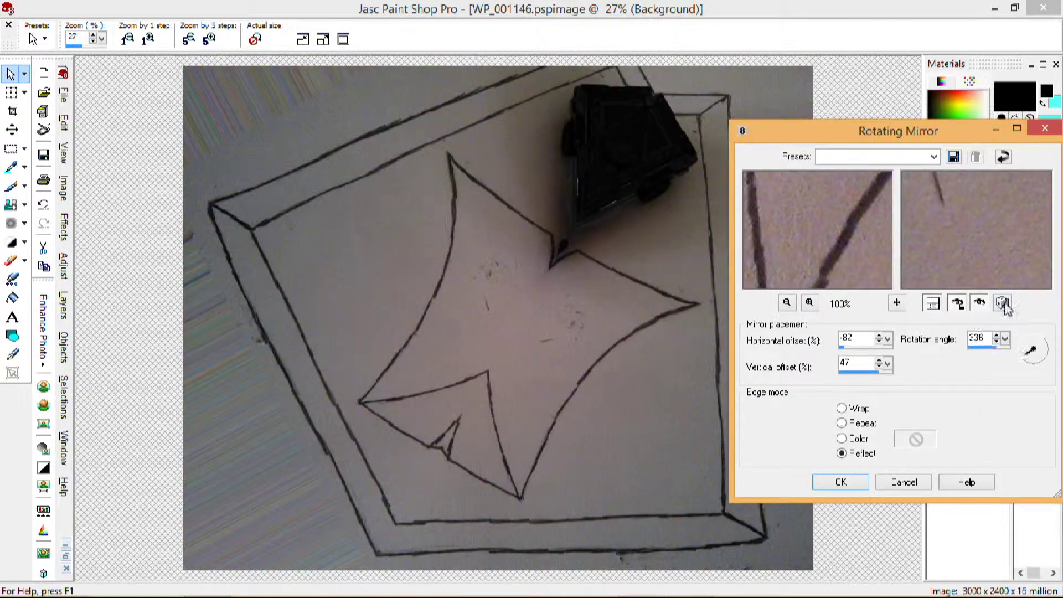
Adjust the rotation angle of the Rotating Mirror effect on the photographed drawings WP_001146 and WP_001148
click(1037, 346)
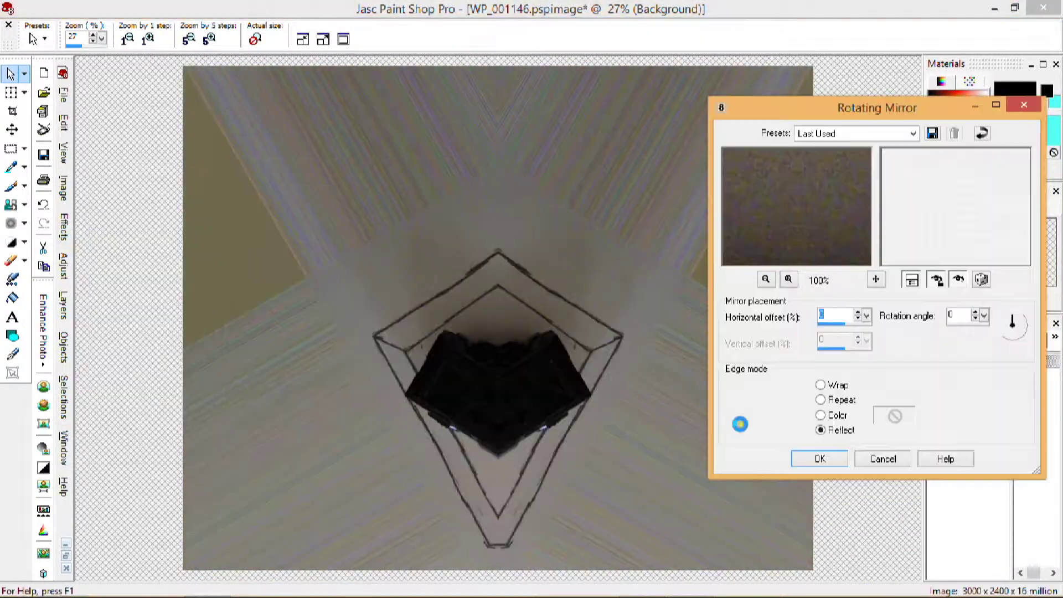
click(1020, 325)
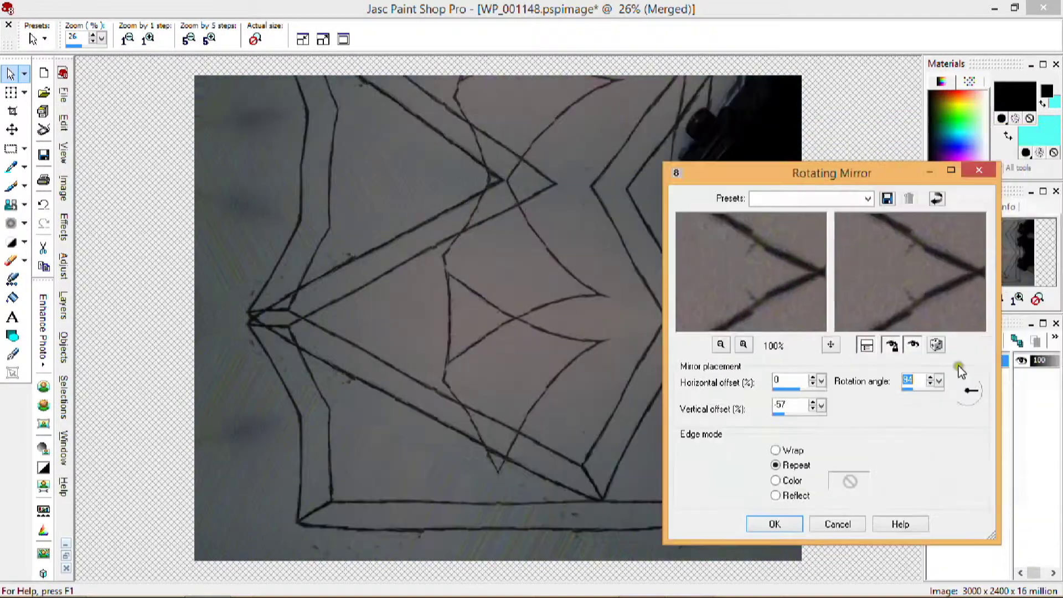
drag(959, 368, 966, 398)
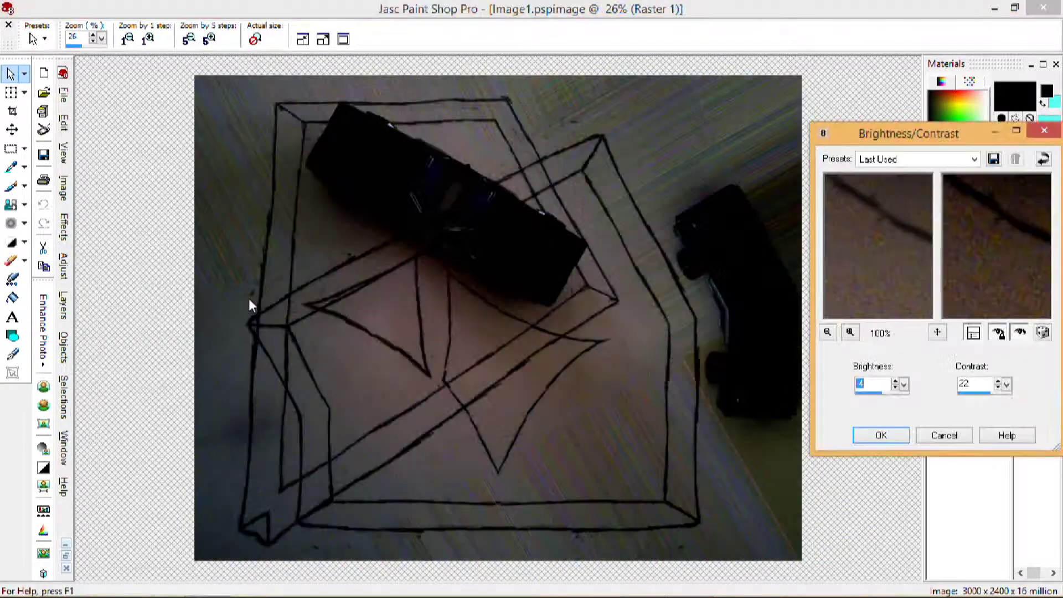
Apply Brightness/Contrast with a contrast of 22 to Raster 1 of Image1
click(888, 437)
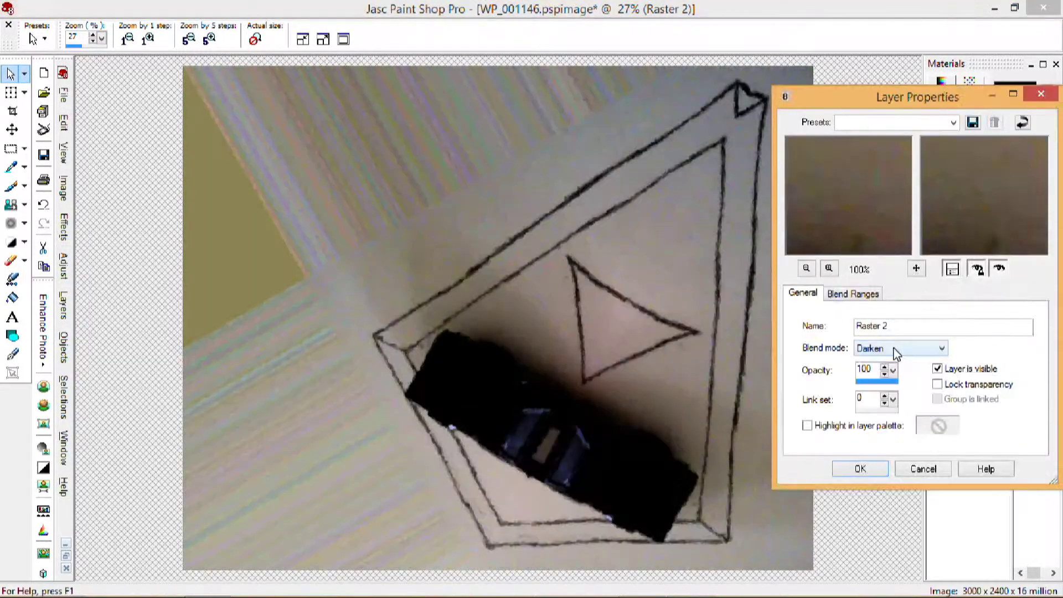
Change the blend modes of Raster 2 in WP_001146 and the merged layer in WP_001148
scroll(896, 348, down, 7)
key(Return)
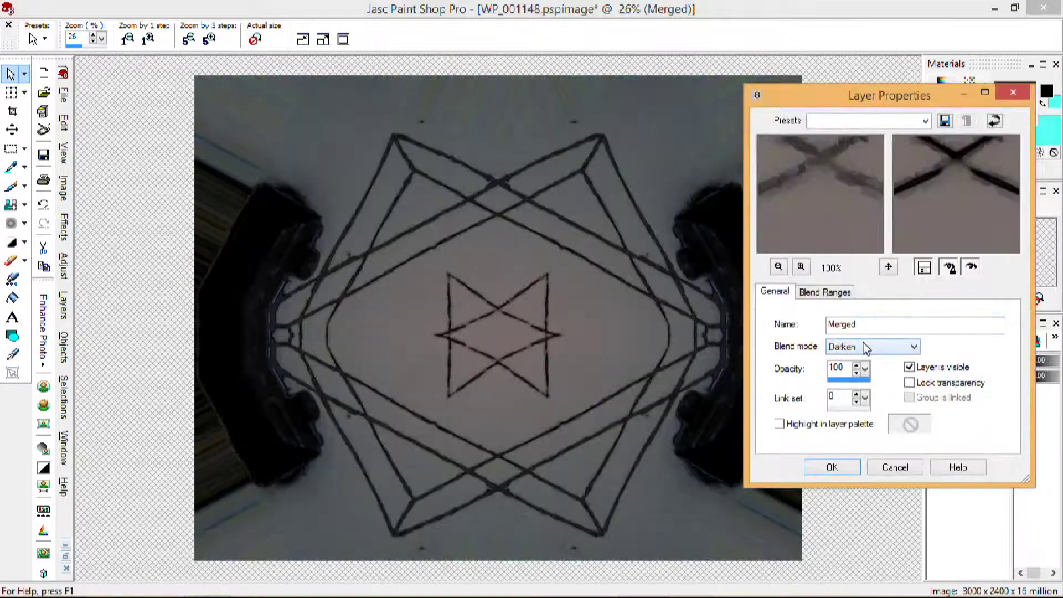
scroll(866, 348, down, 6)
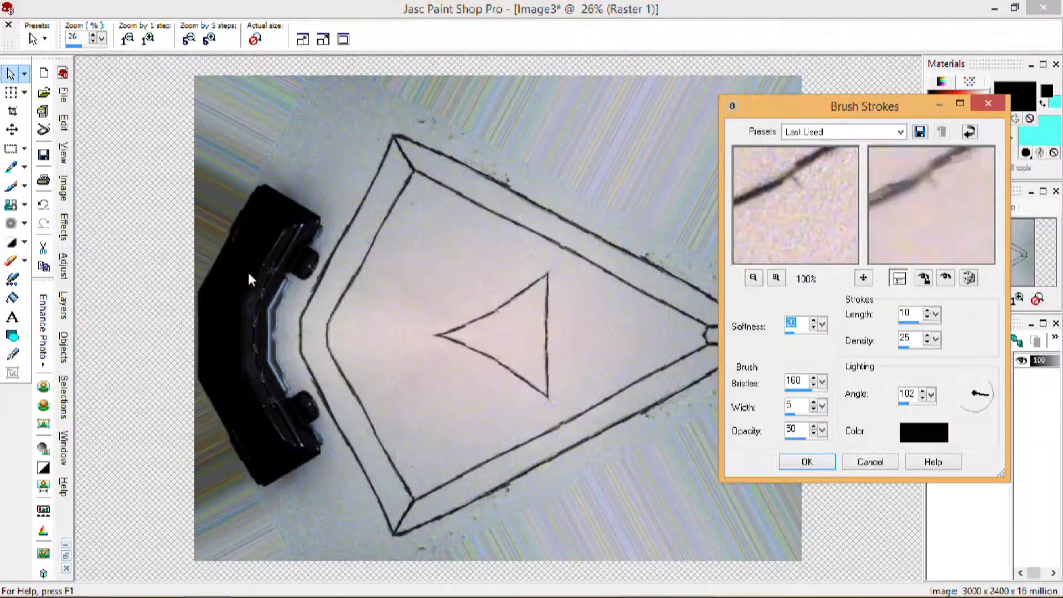
Apply Brush Strokes with softness 20, 160 bristles and width 5 to Image3, and change Raster 2's blend mode
key(Return)
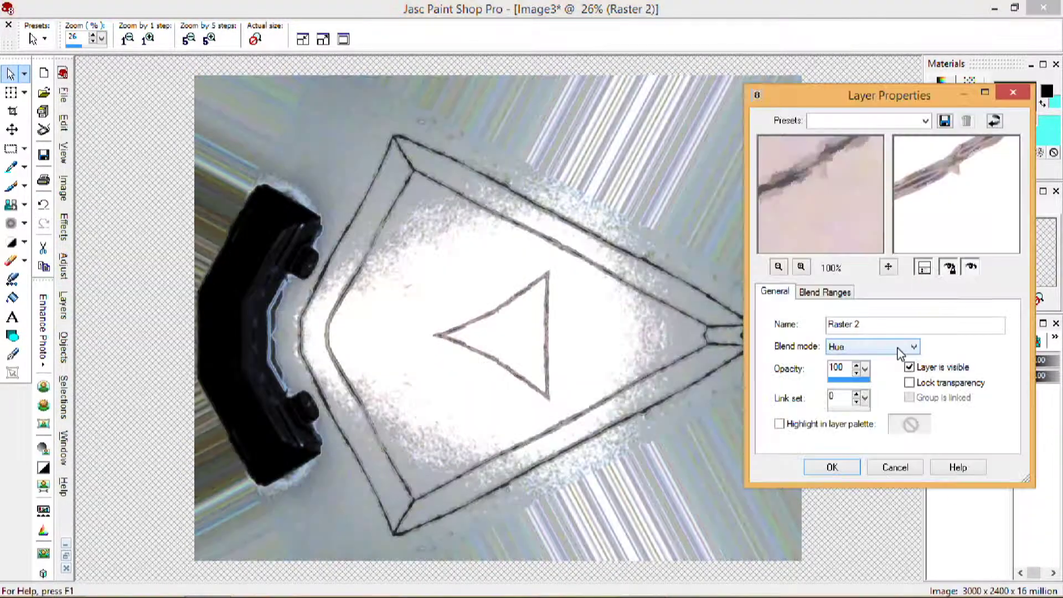
scroll(897, 348, down, 9)
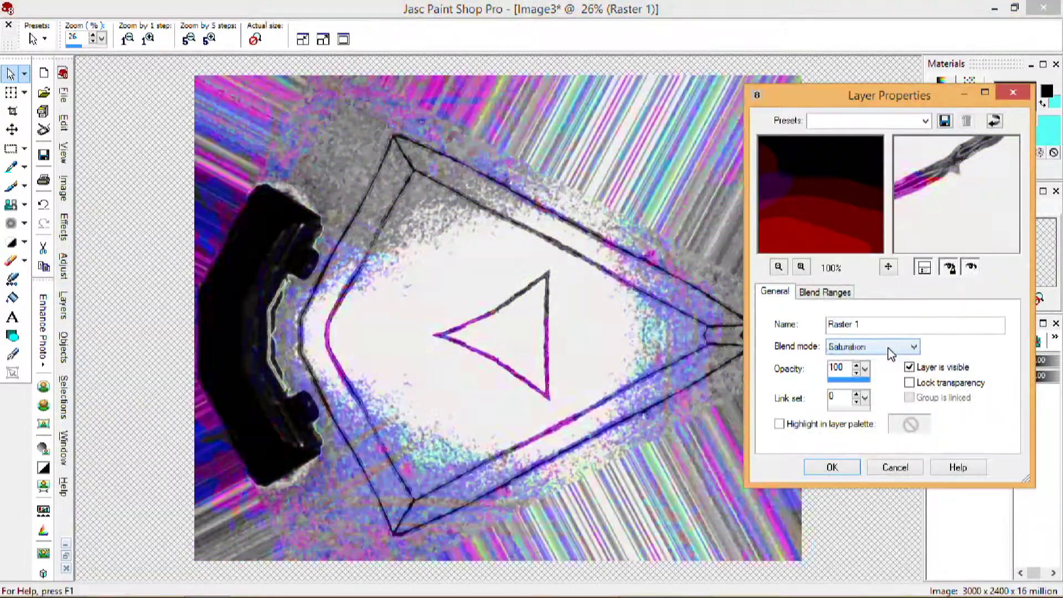
Change the blend modes of Raster 1 in Image3 and the merged layer in Image1
scroll(886, 348, down, 8)
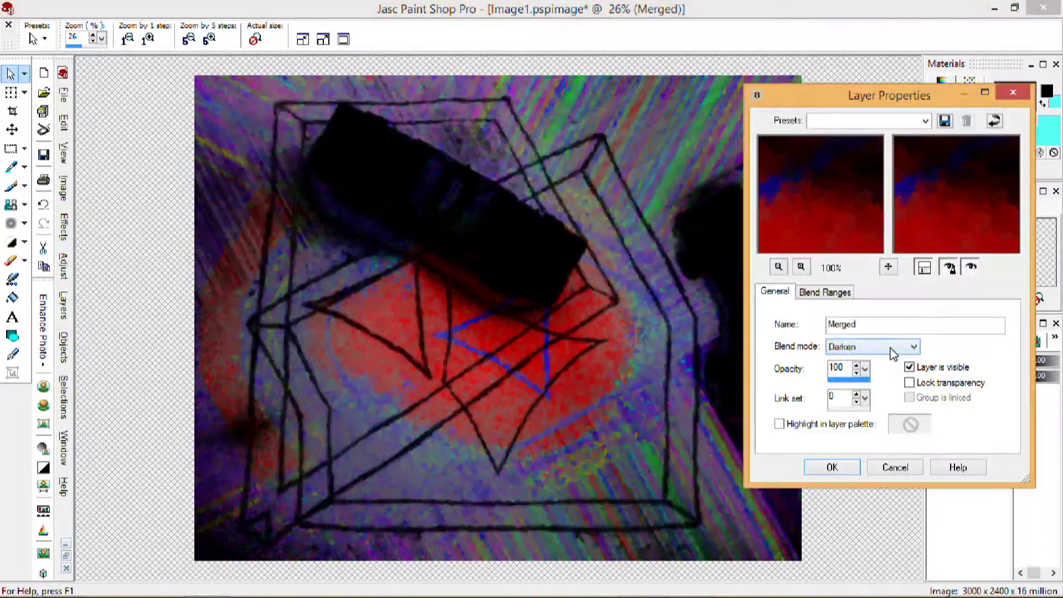
scroll(893, 353, down, 10)
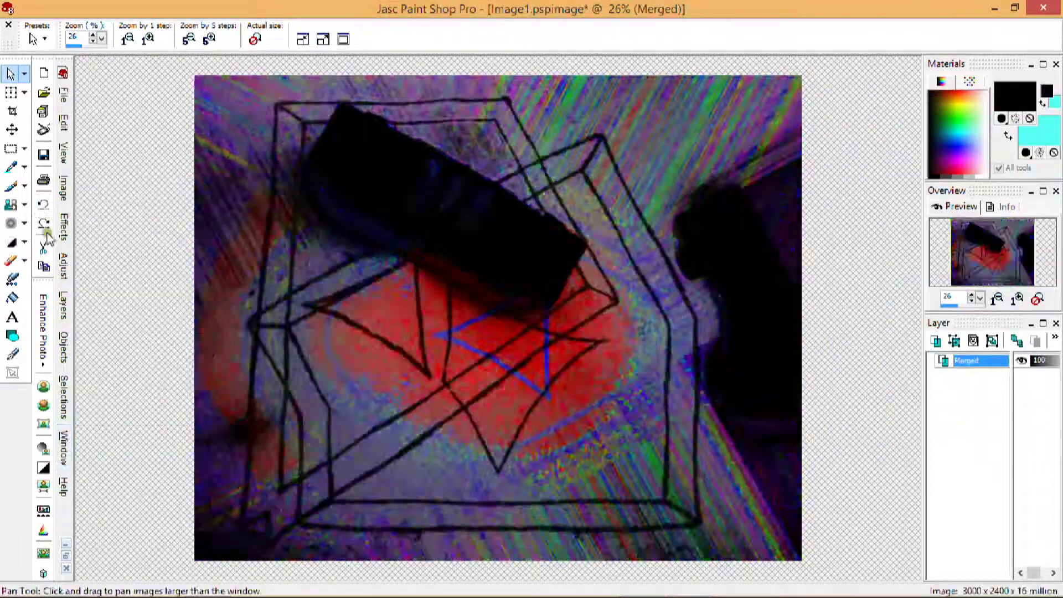
Mirror Image1's merged artwork top to bottom with a reflection effect, and undo the last command in main1
click(64, 227)
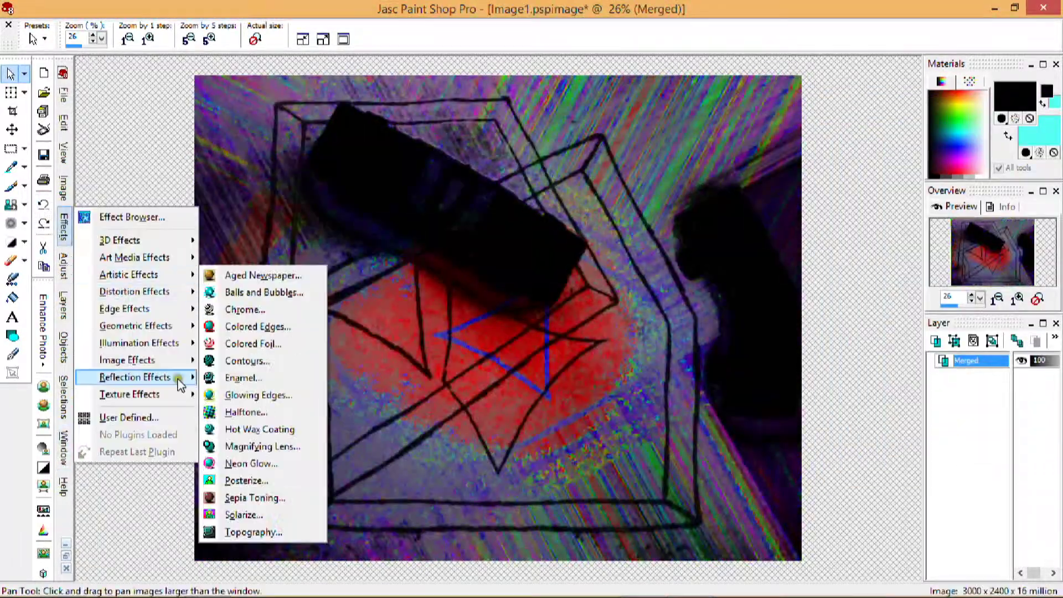
key(Escape)
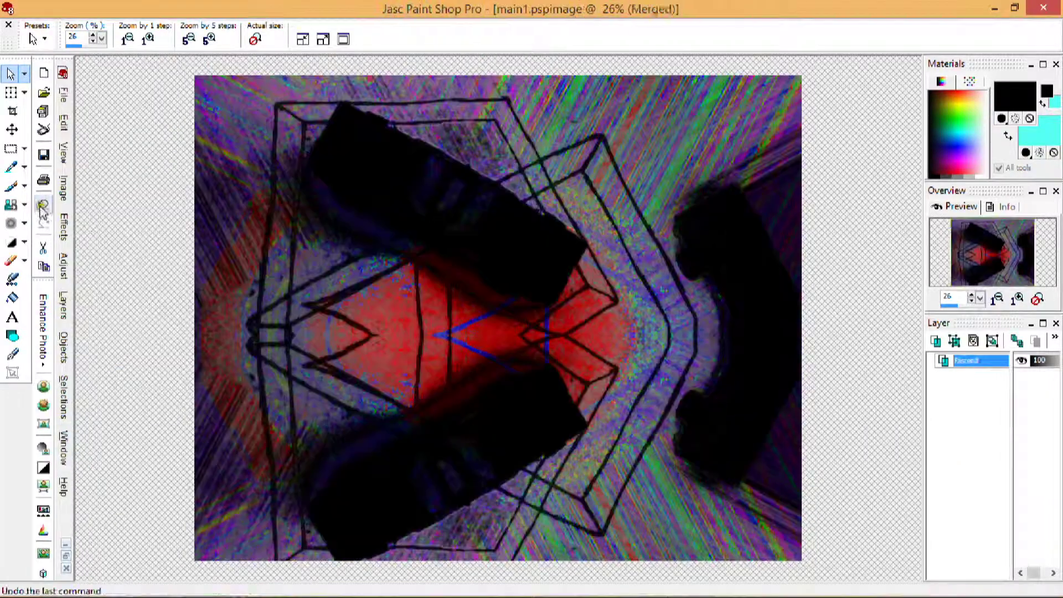
click(43, 205)
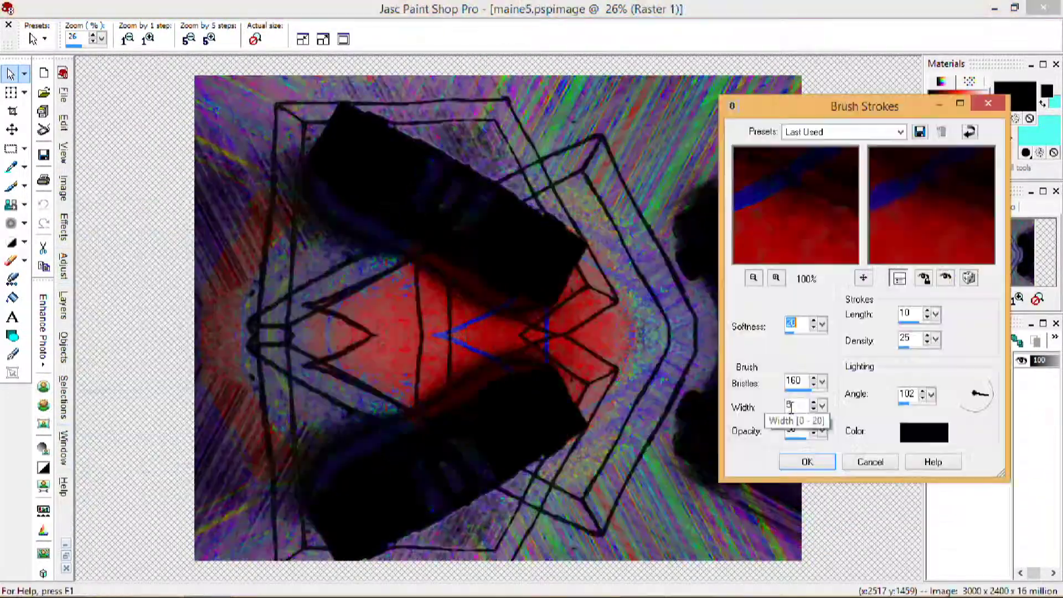
Switch from maine5 to Image4 and change the blend mode of its Raster 2 layer
click(63, 447)
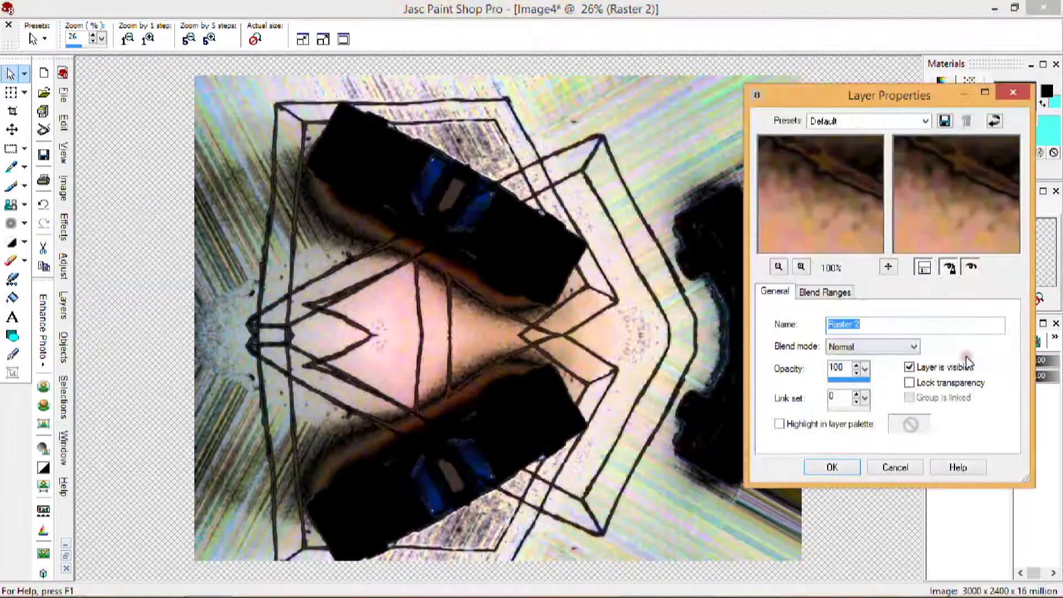
scroll(895, 352, down, 16)
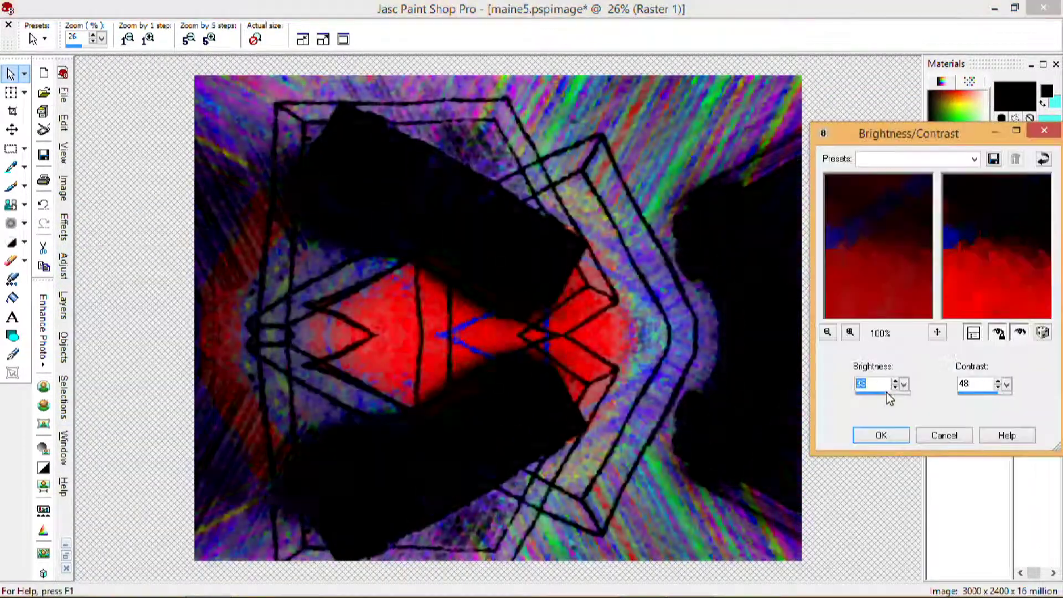
Apply Brightness/Contrast with a contrast of 48 to maine5, and distort the image into a grid of spiral curls
click(893, 437)
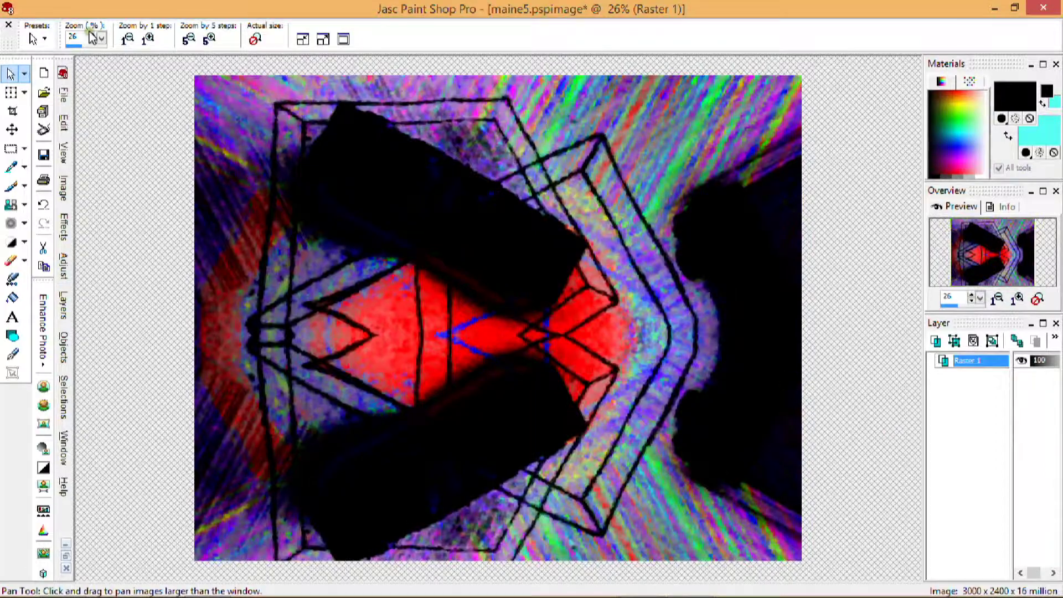
click(64, 227)
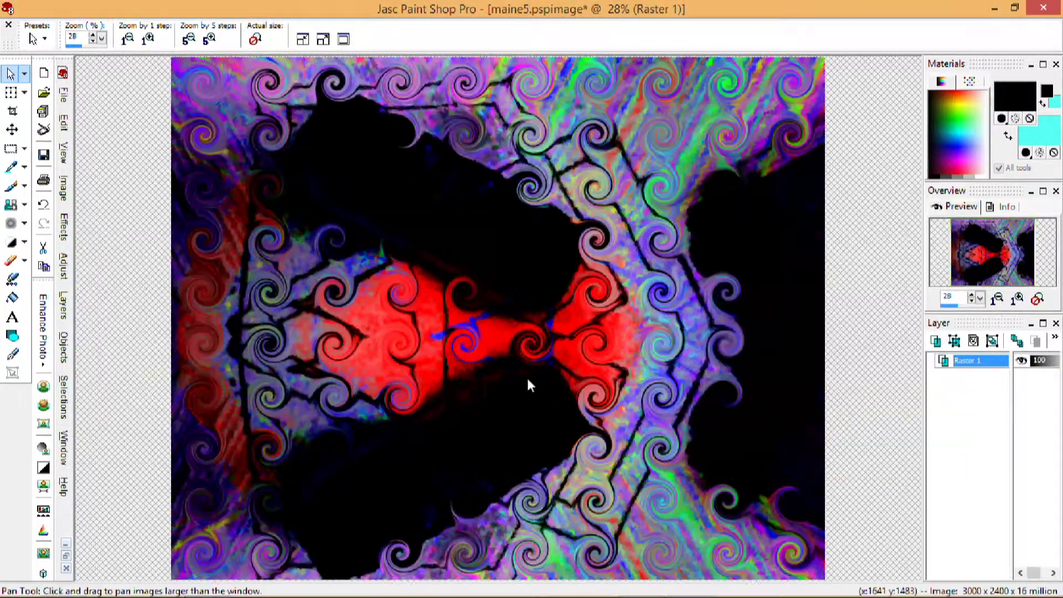
click(64, 270)
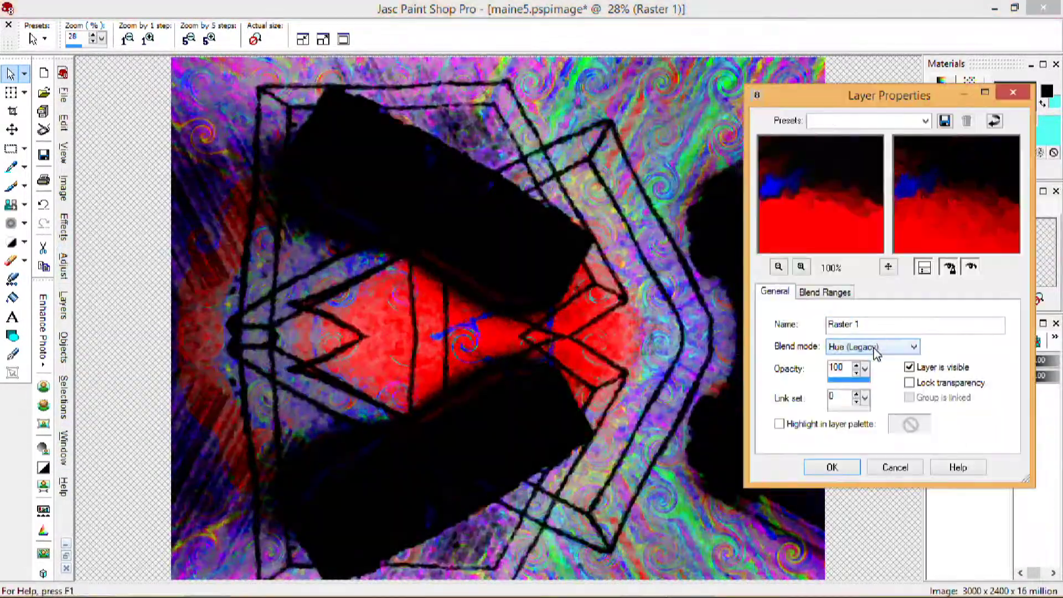
Cycle Raster 1 of maine5 through several blend modes, including Overlay, and accept the chosen one
scroll(875, 353, up, 3)
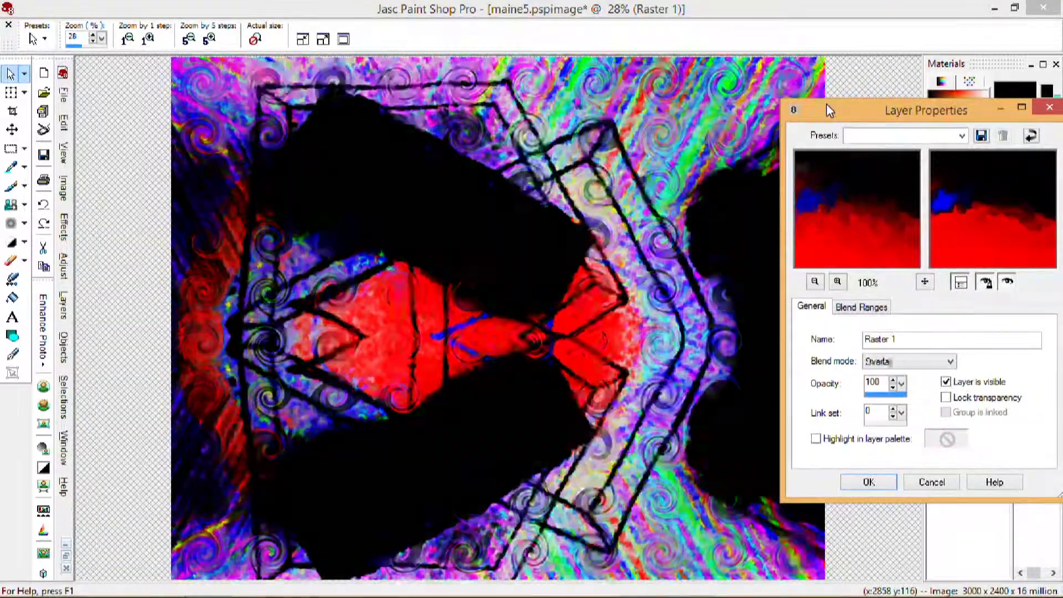
key(Down)
key(Down)
key(Down)
key(Down)
key(Down)
key(Down)
key(Up)
key(Up)
key(Up)
key(Return)
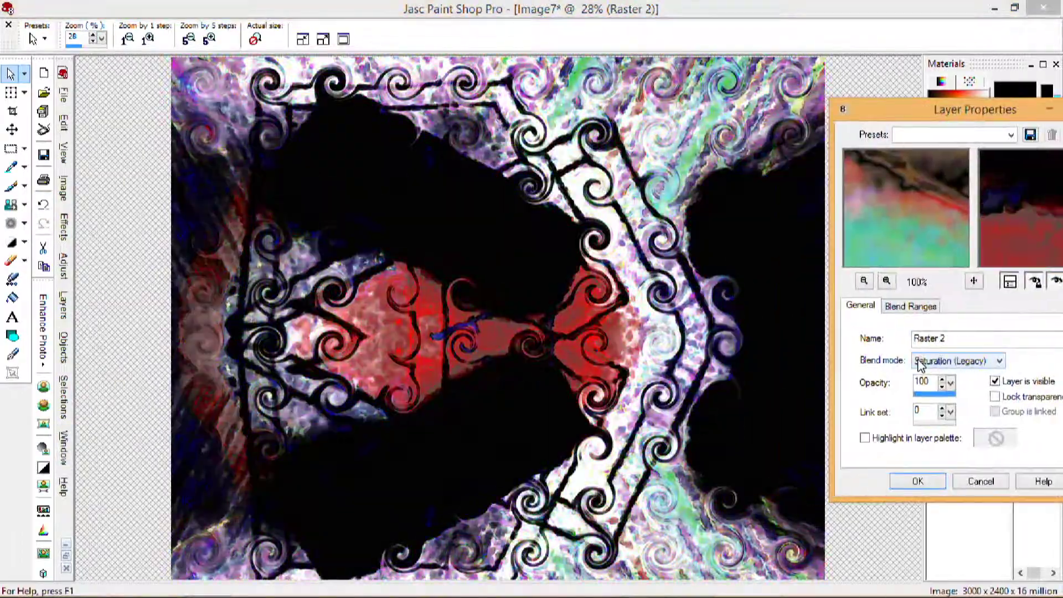
Compare blend modes around Saturation (Legacy) for Raster 2 in Image7
scroll(930, 354, down, 2)
scroll(940, 340, up, 2)
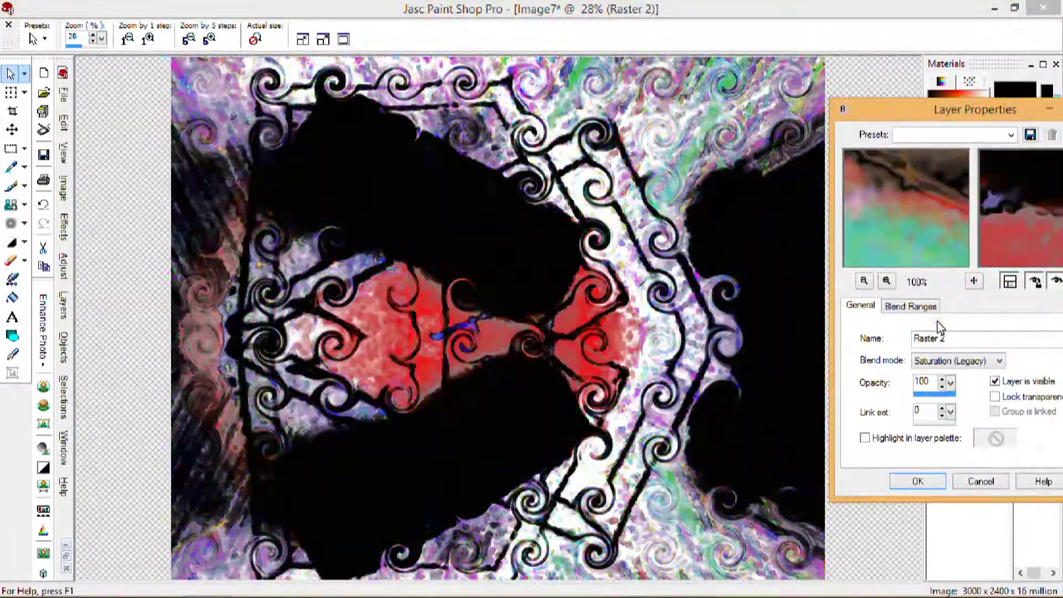
scroll(940, 328, up, 5)
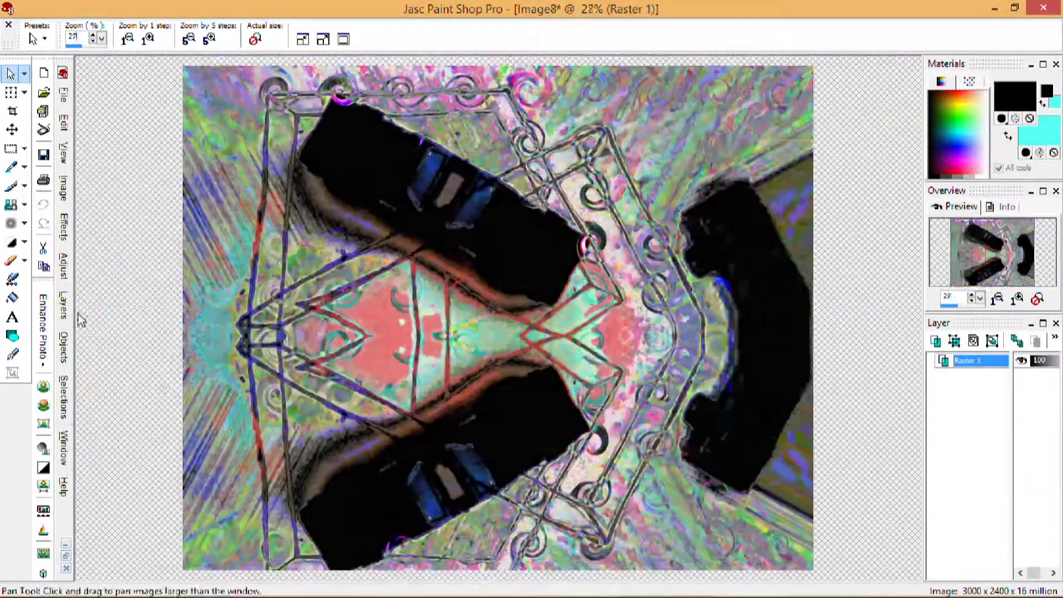
Apply an effect to Image8 and change its Raster 2 blend mode from Hue (Legacy)
click(63, 226)
mouse_move(171, 394)
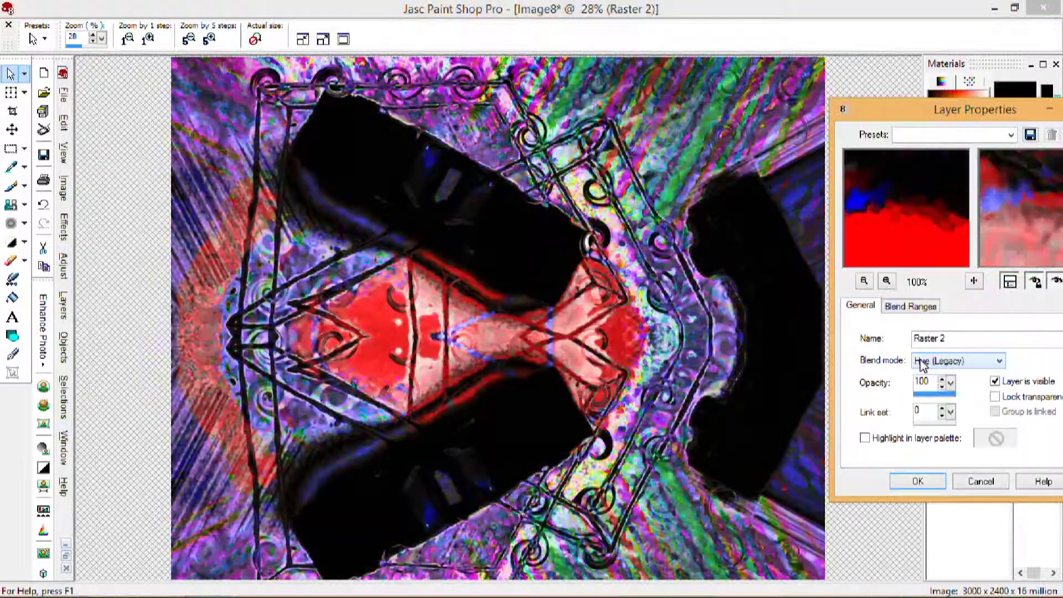
scroll(922, 361, down, 3)
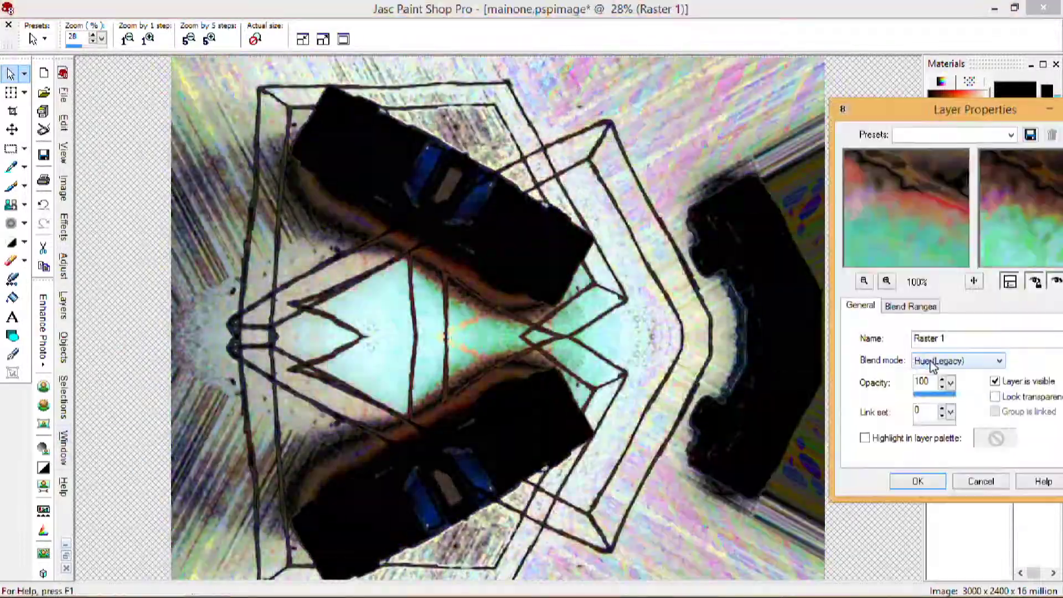
Try blend modes including Lighten for Raster 1 in mainone, and undo the last command there
scroll(933, 361, down, 3)
scroll(933, 366, up, 8)
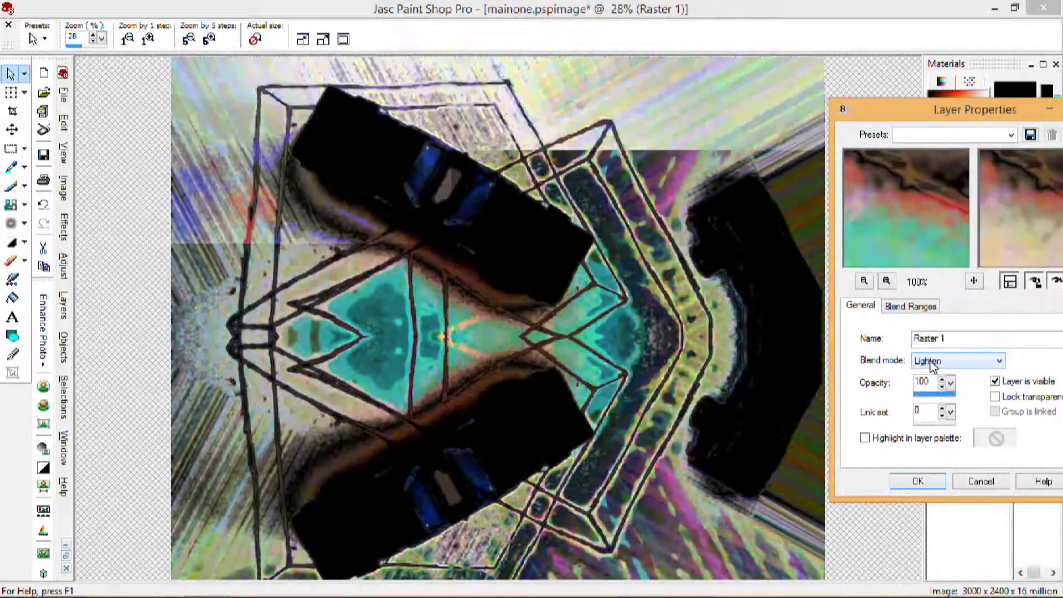
key(Escape)
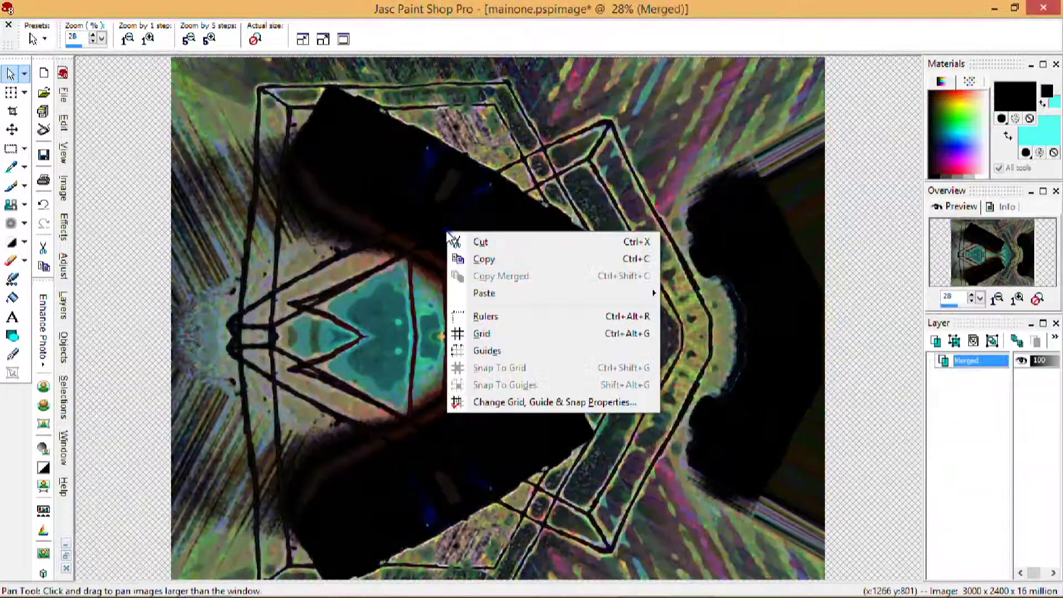
click(43, 207)
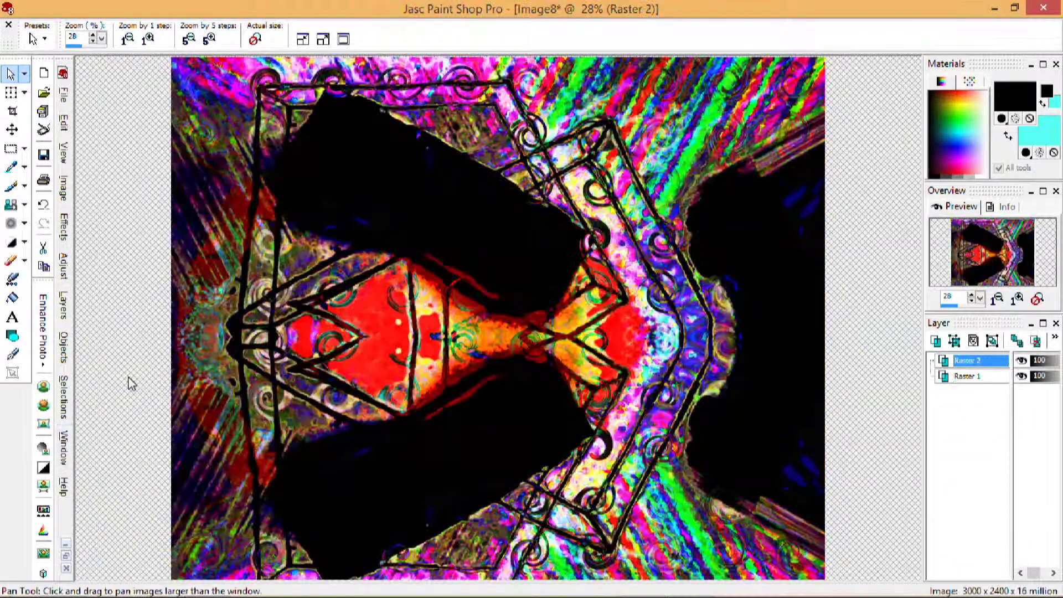
Merge the layers of Image8 and choose a preset for the Contours effect
click(64, 305)
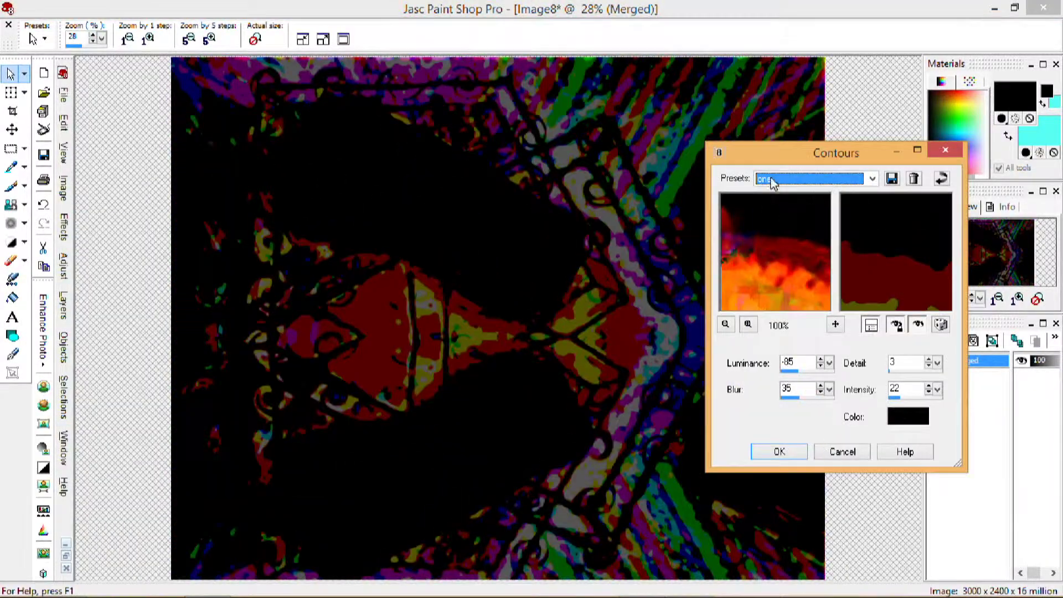
click(871, 178)
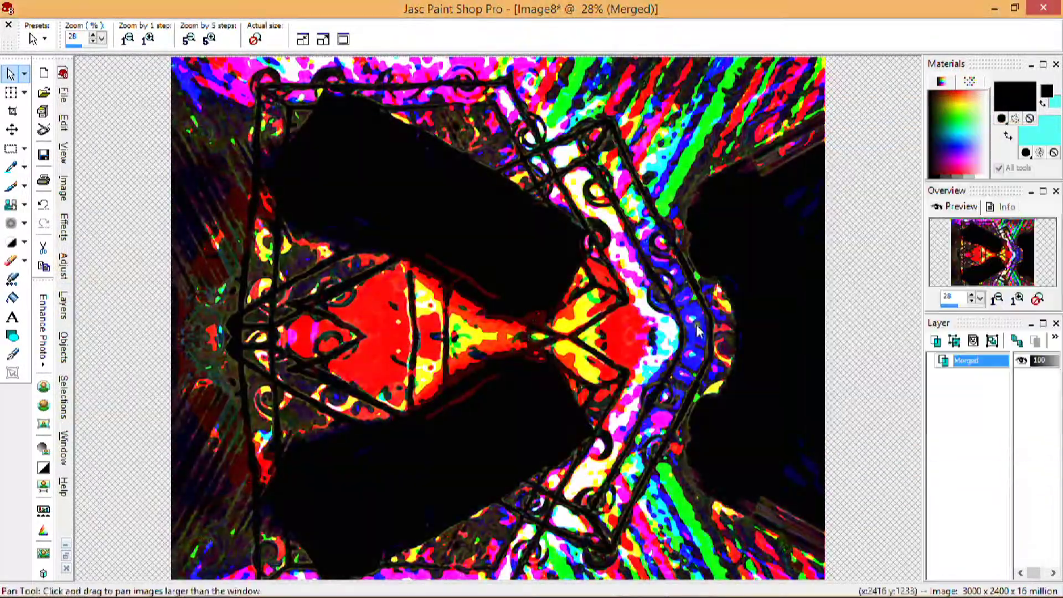
Switch to mainone and try several blend modes for its Raster 1 layer, including Hard Light
click(65, 447)
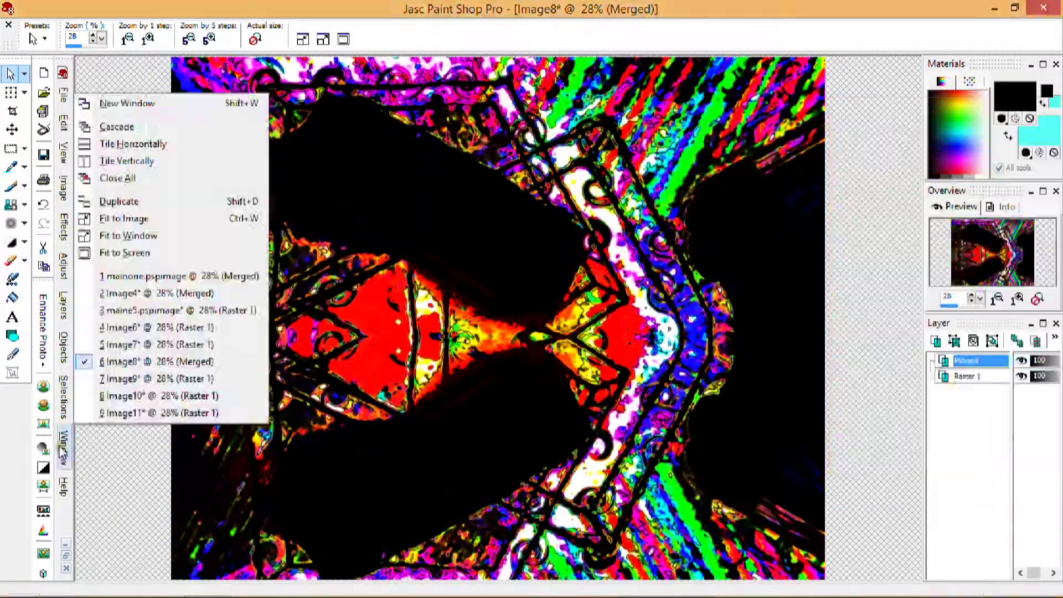
click(125, 353)
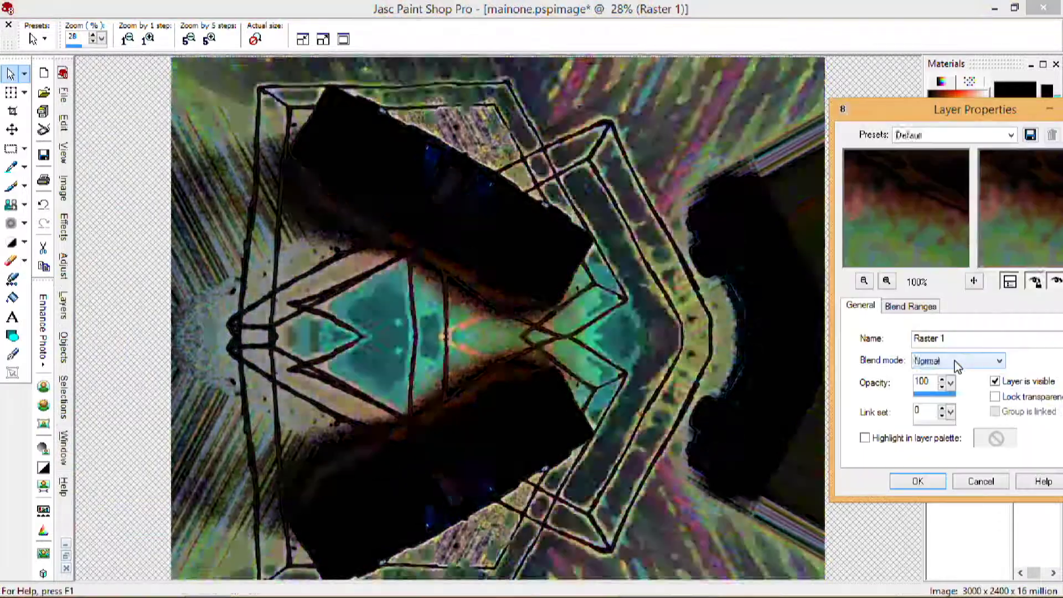
scroll(958, 363, down, 5)
scroll(958, 363, up, 5)
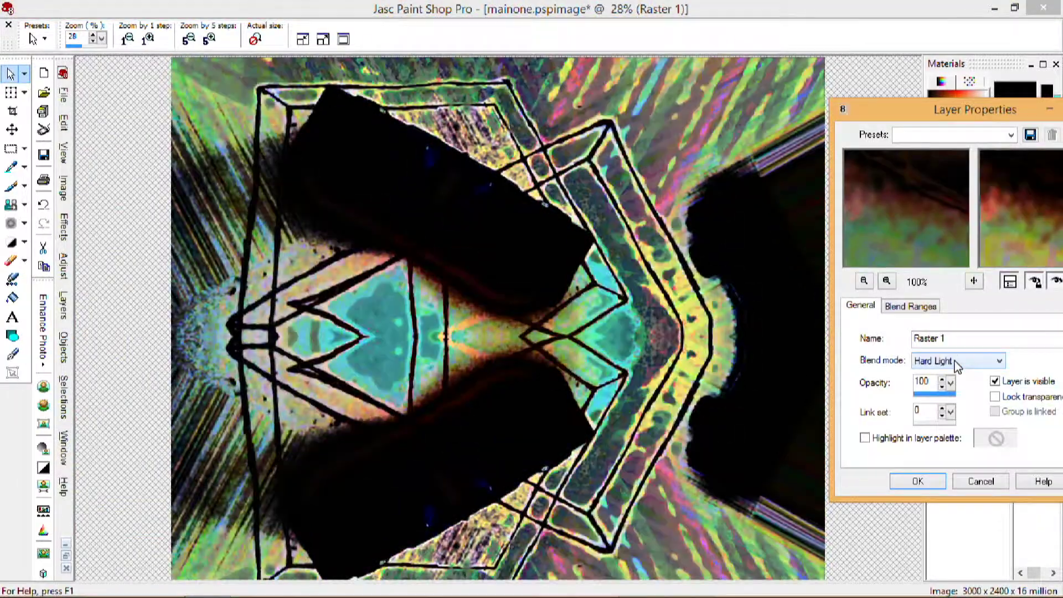
scroll(957, 362, down, 3)
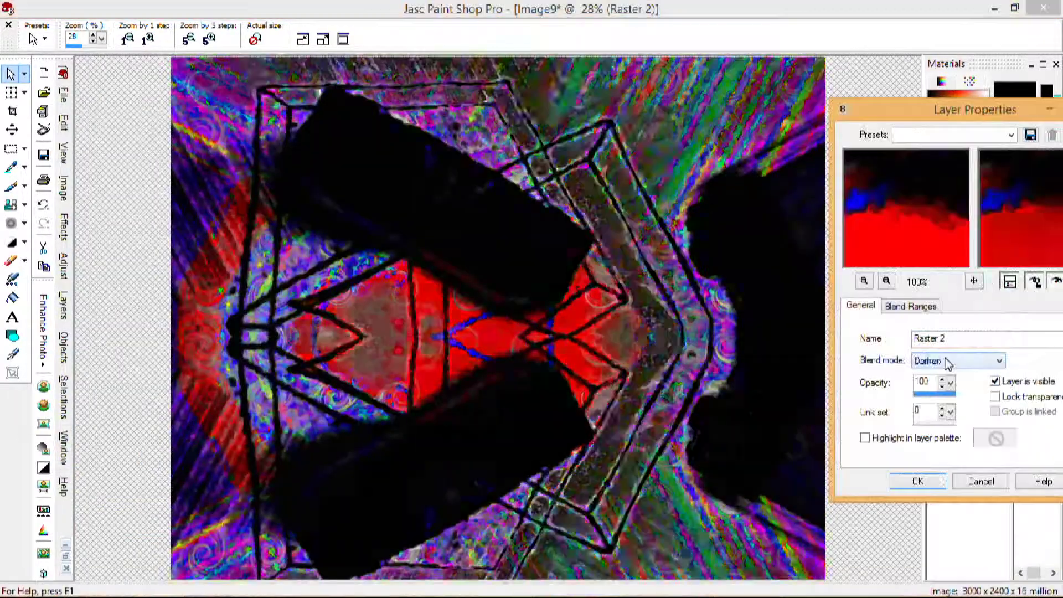
Change Raster 2's blend mode from Darken in Image9, and paste the copied picture over the merged result
scroll(948, 364, down, 6)
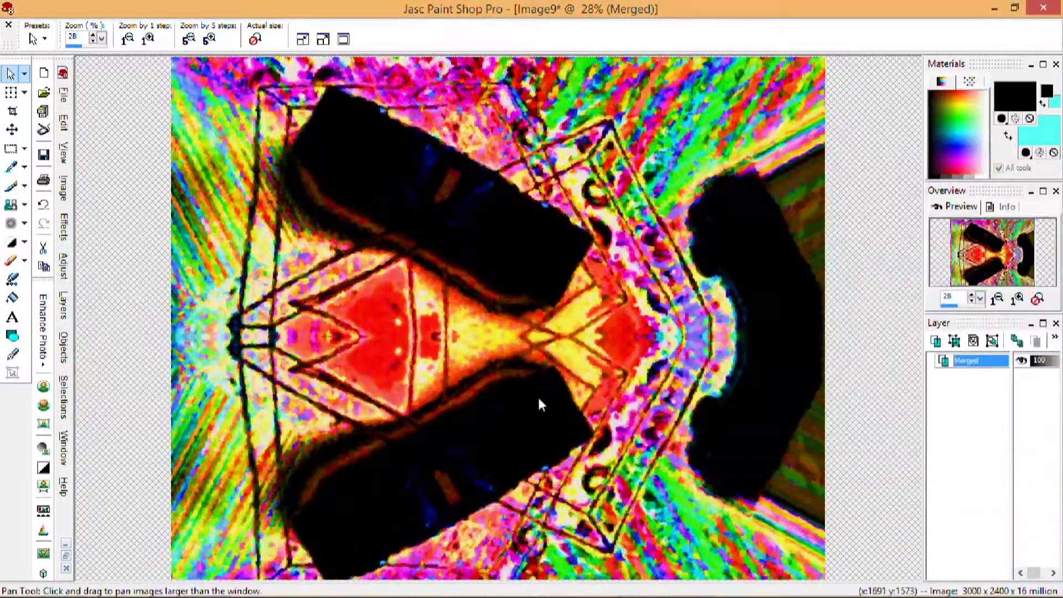
right_click(357, 228)
click(642, 309)
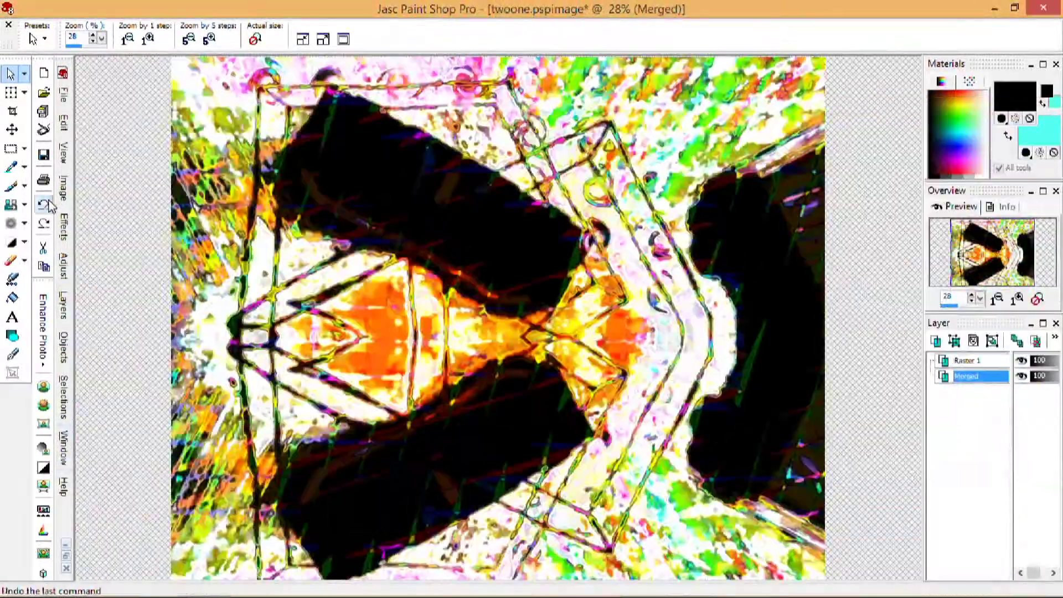
Undo the last command in twoone and activate Image12
click(49, 206)
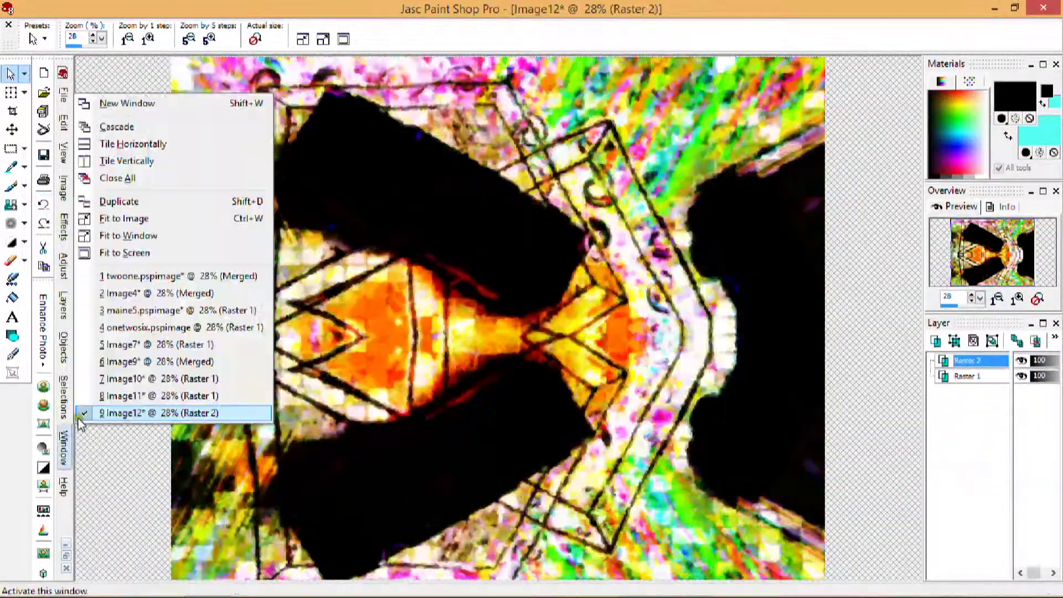
click(89, 412)
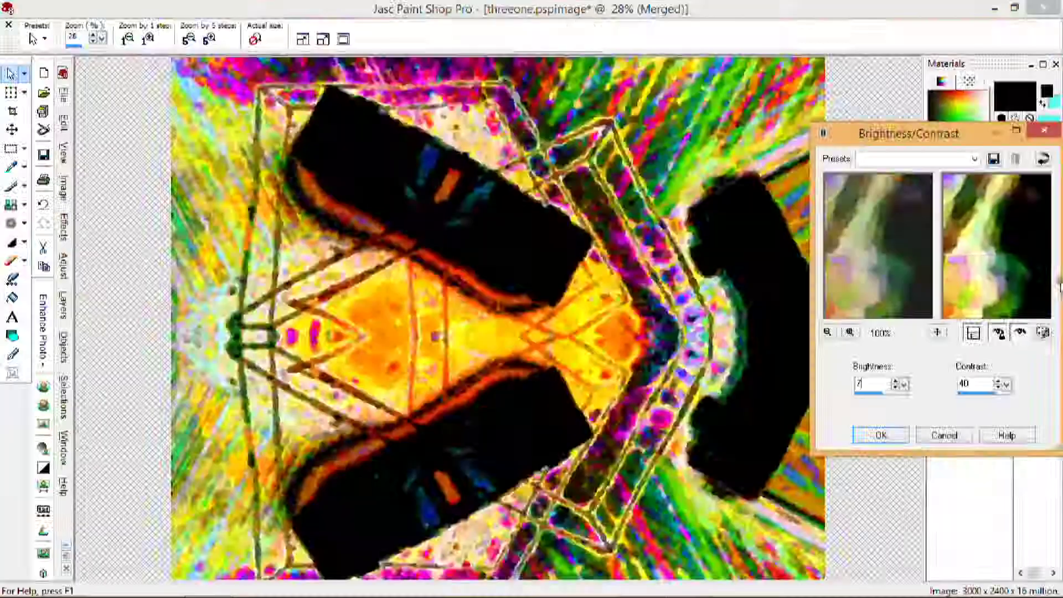
Apply brightness 7 and contrast 40 to the merged layer of threeone
click(877, 435)
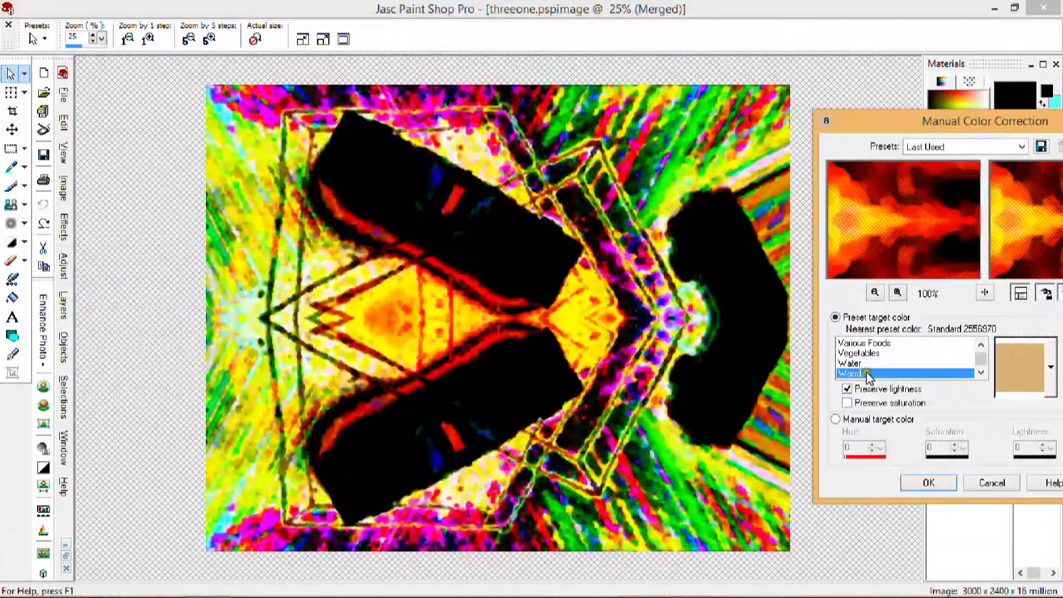
Try Various Foods as the preset target color in Manual Color Correction on threeone
click(853, 343)
key(Escape)
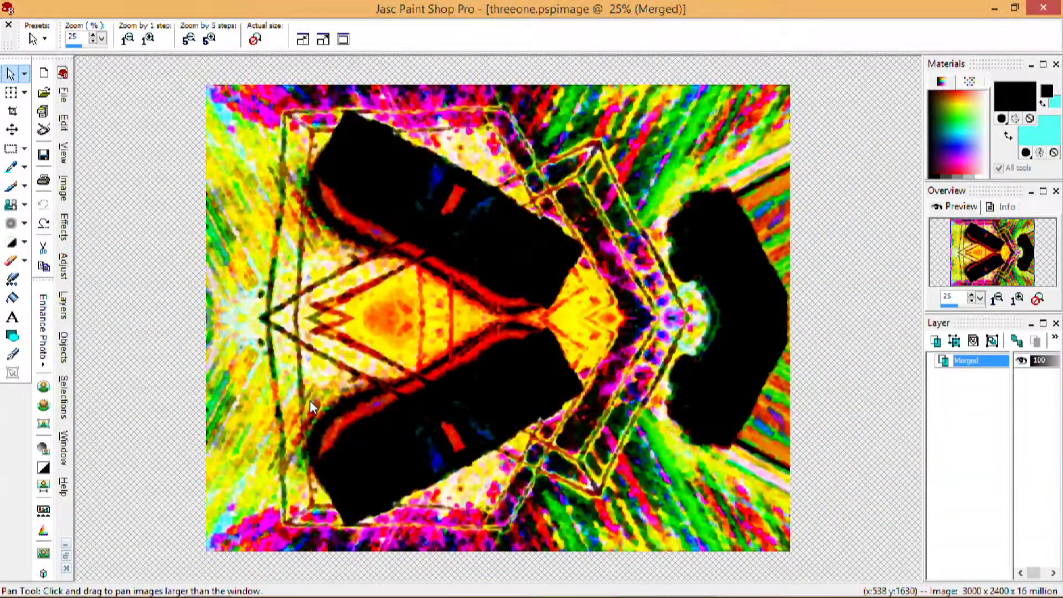